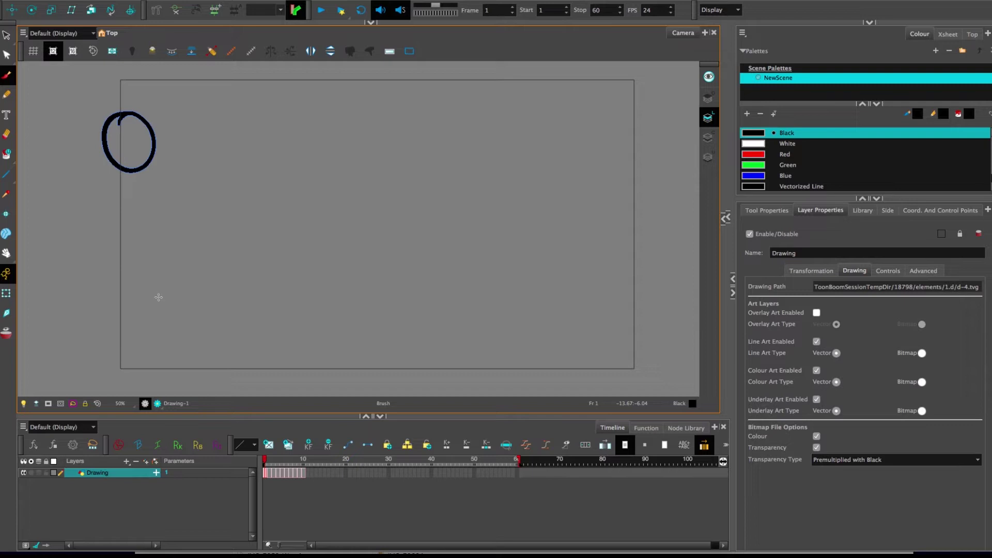
Step: Widen the Drawing view beside the Camera view, zoom in on the circle and view its Colour Art layer
mouse_move(725, 208)
mouse_down()
mouse_move(335, 202)
mouse_move(456, 256)
mouse_up()
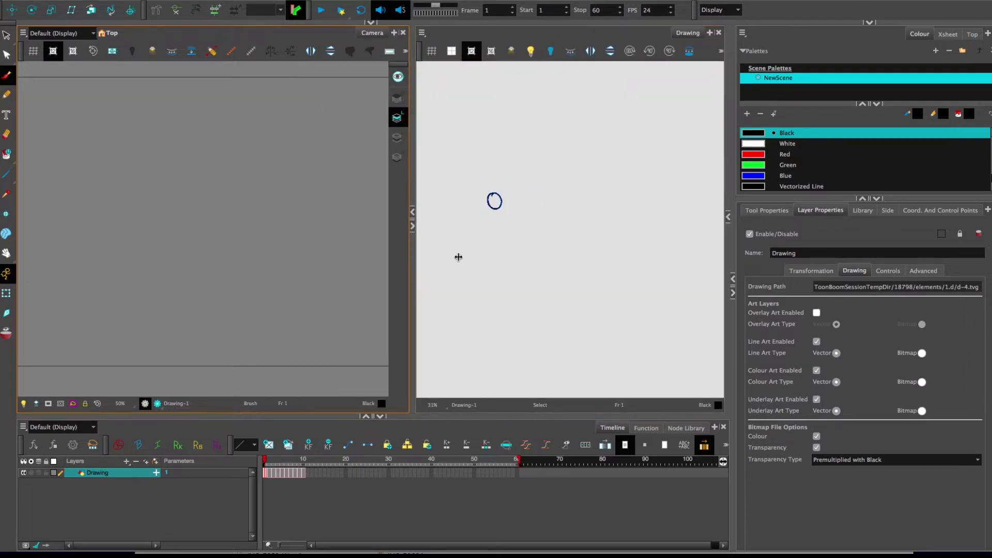
mouse_move(125, 248)
mouse_down()
mouse_move(260, 249)
mouse_move(265, 278)
mouse_up()
key(2)
key(2)
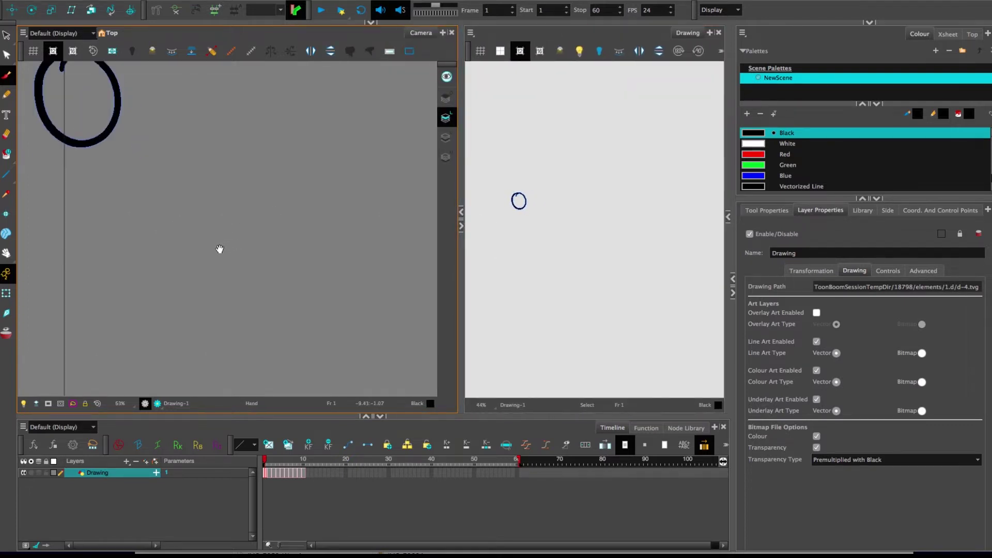
click(446, 138)
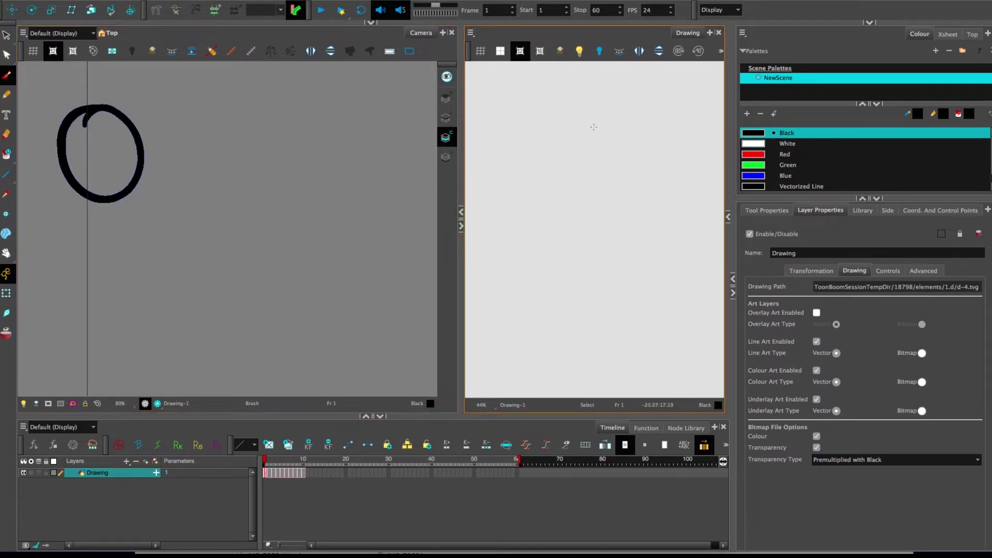
Step: Select the circle on the Line Art layer and create colour art from its line art, declining to save the scene
key(alt+s)
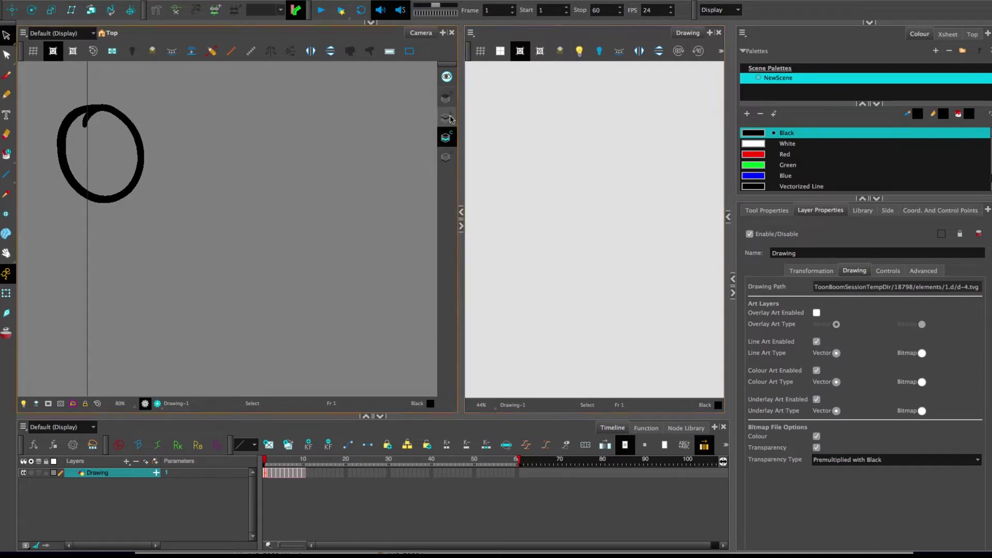
click(446, 118)
mouse_move(133, 173)
mouse_down()
mouse_move(164, 96)
mouse_move(74, 162)
mouse_up()
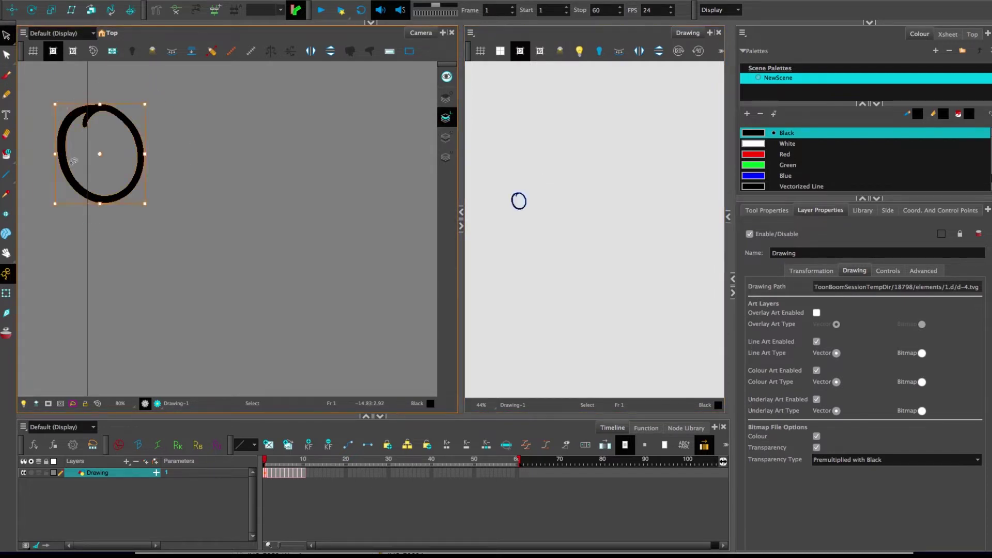
click(765, 209)
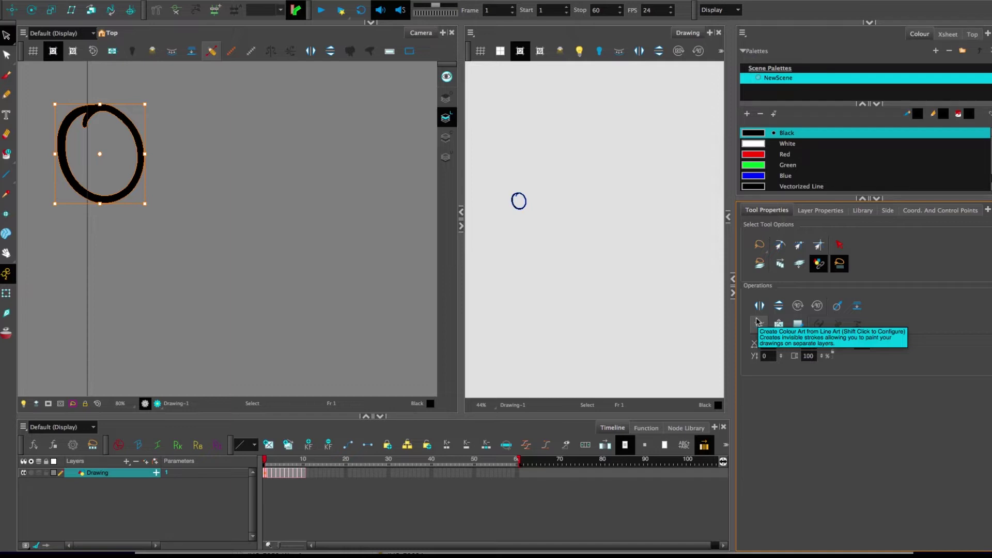
click(759, 324)
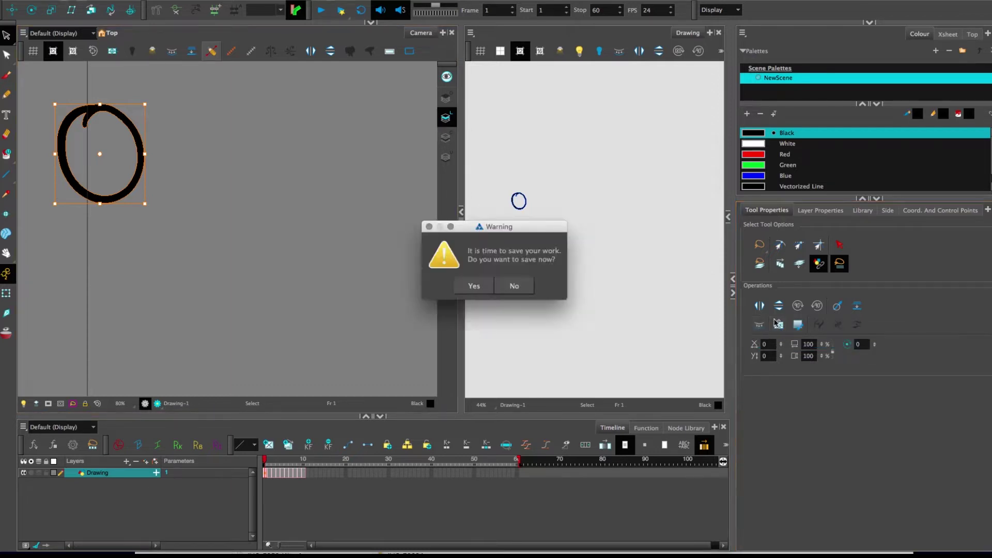
click(515, 285)
Step: Examine the circle's generated Colour Art stroke up close in the Drawing view, selecting and deselecting it
click(516, 196)
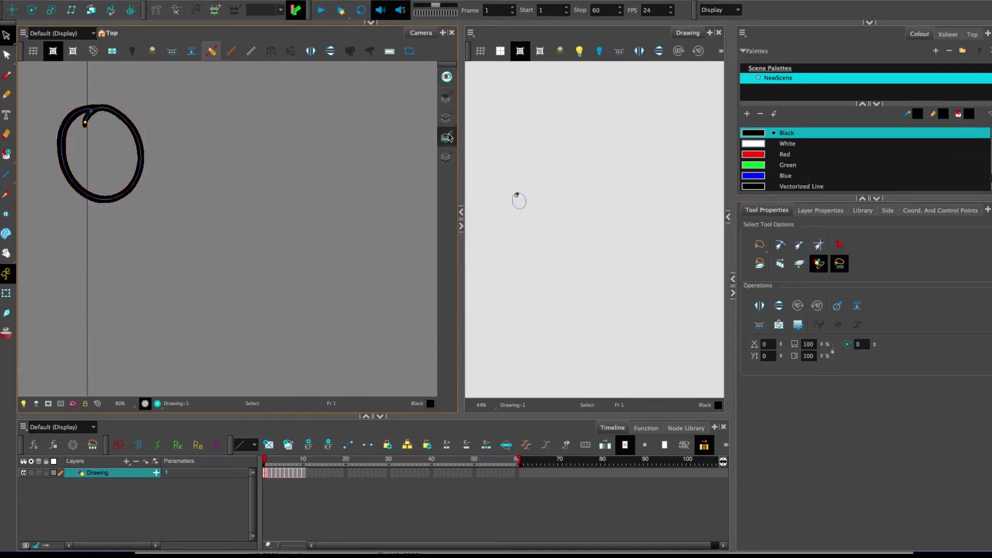
key(2)
key(2)
key(2)
key(2)
key(2)
drag(508, 240, 675, 270)
key(2)
key(2)
drag(529, 226, 621, 295)
key(2)
key(2)
key(2)
drag(563, 227, 546, 227)
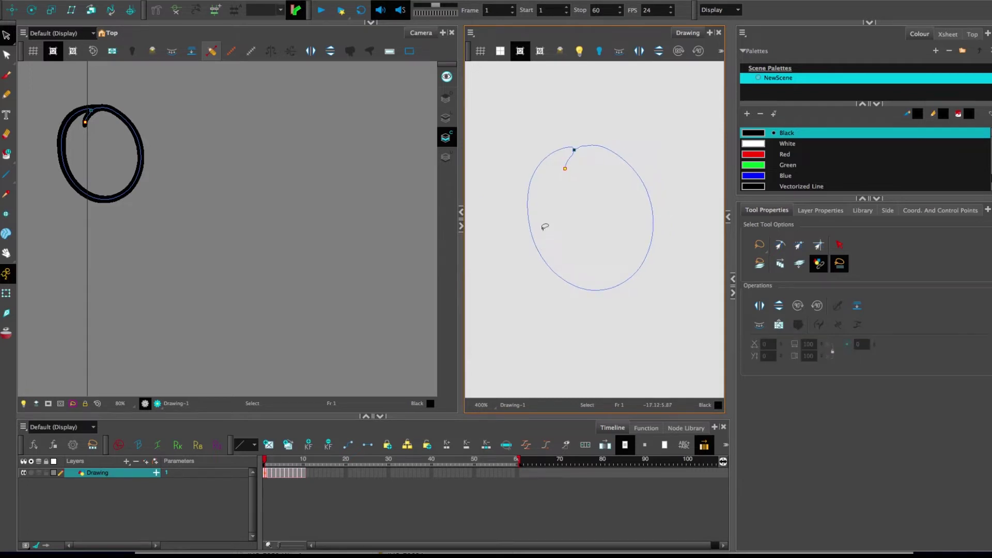
key(k)
mouse_move(506, 101)
mouse_down()
mouse_move(680, 169)
mouse_move(488, 116)
mouse_up()
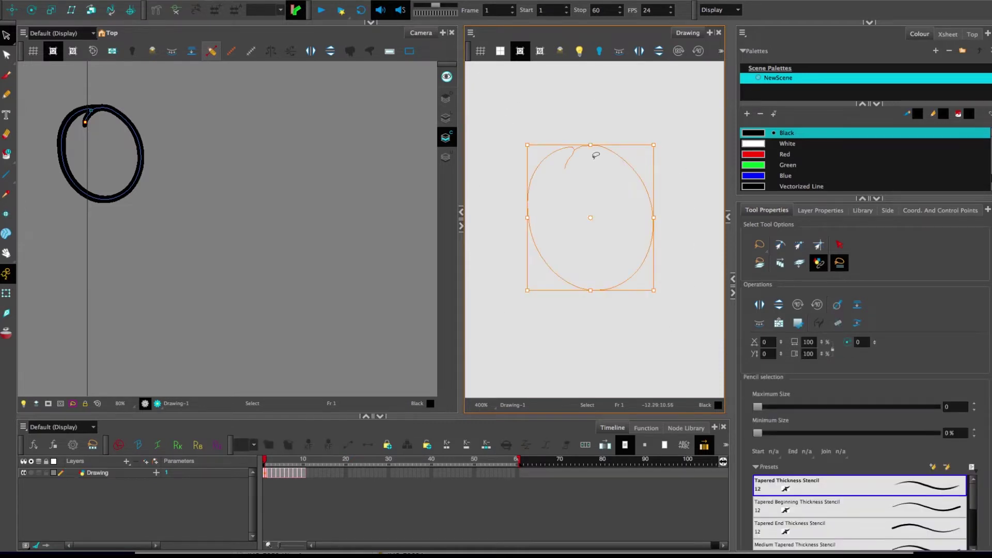
click(569, 316)
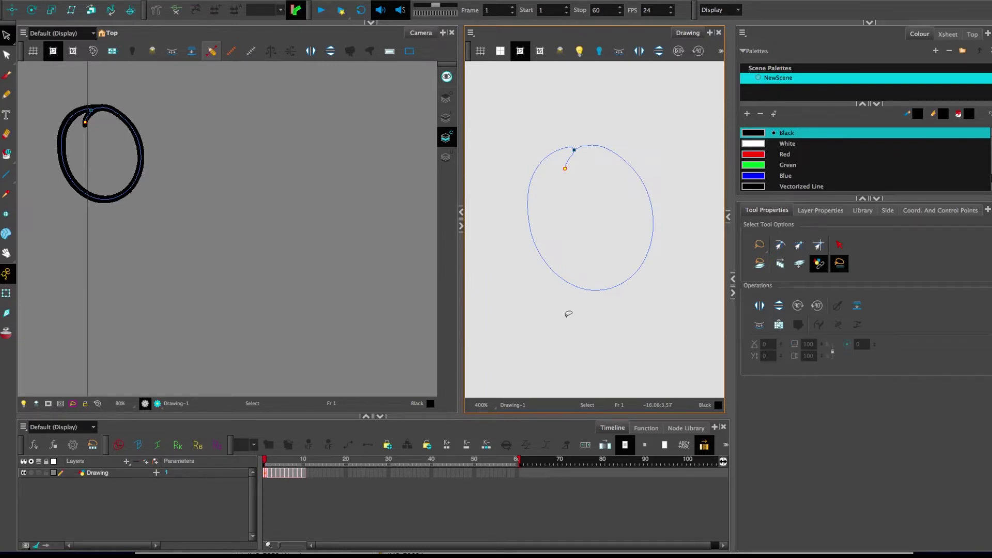
Step: Compare the circle's contour points on the Line Art and Colour Art layers with the Contour Editor
click(446, 118)
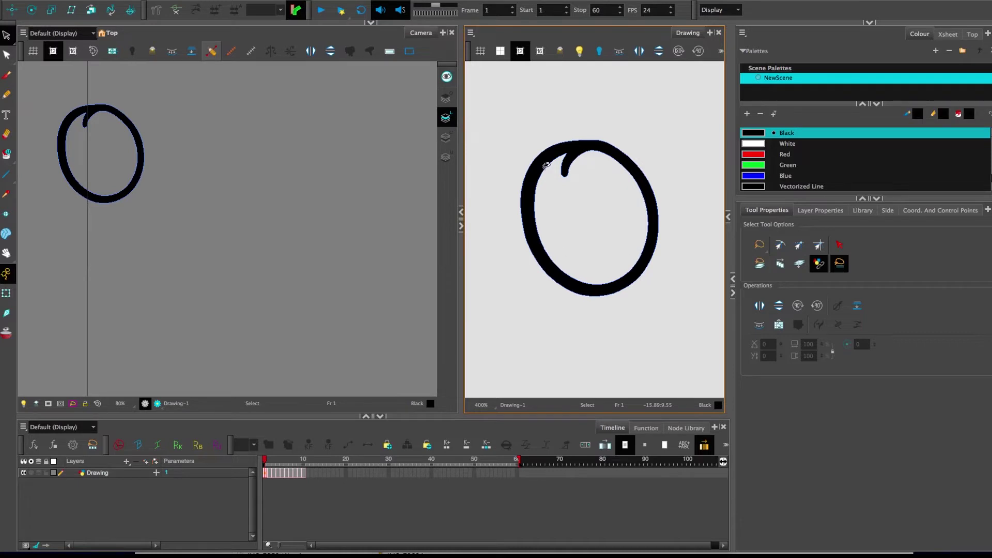
click(6, 55)
mouse_move(520, 122)
mouse_down()
mouse_move(506, 192)
mouse_move(507, 184)
mouse_up()
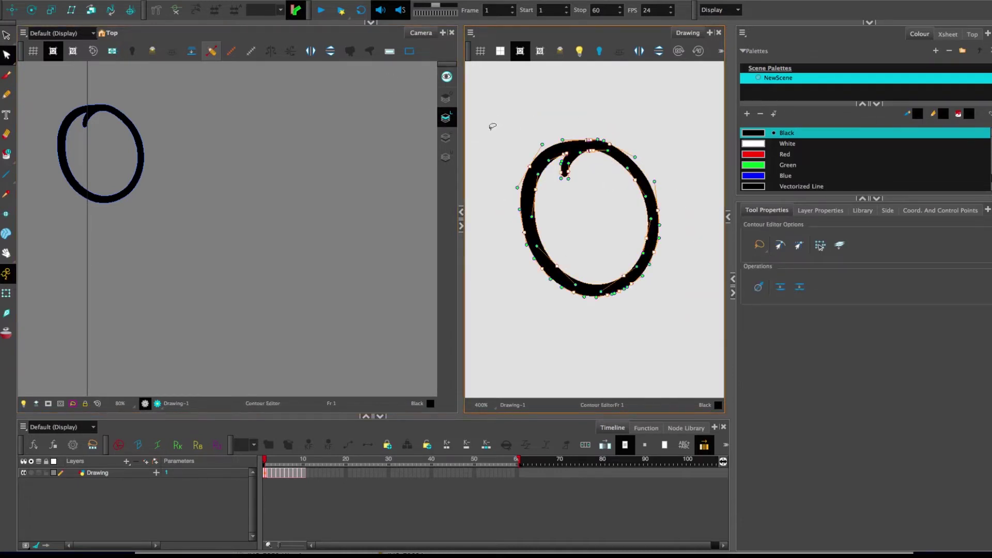
click(447, 140)
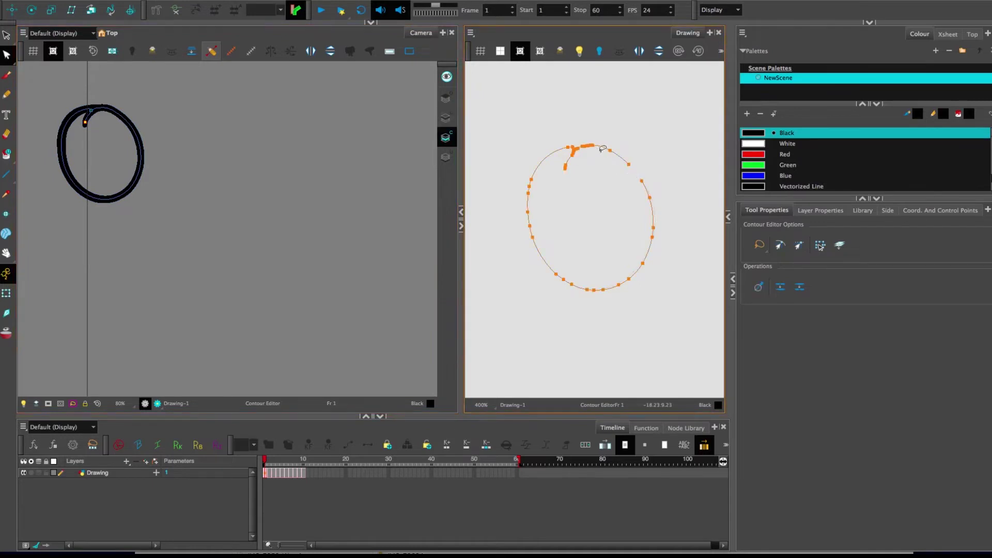
click(664, 315)
Step: Fill the circle with Green on the Colour Art layer and inspect the fill against its outline
click(755, 165)
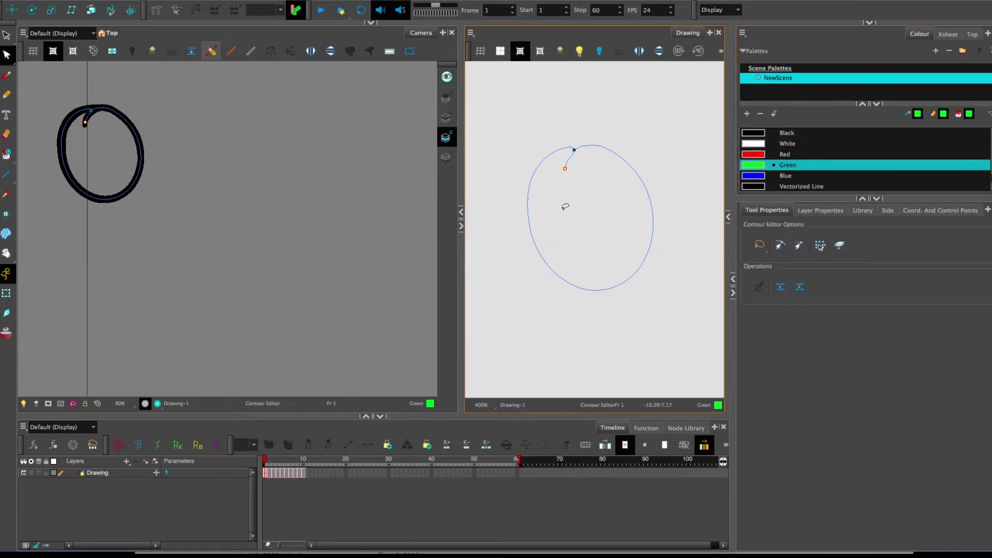
click(585, 210)
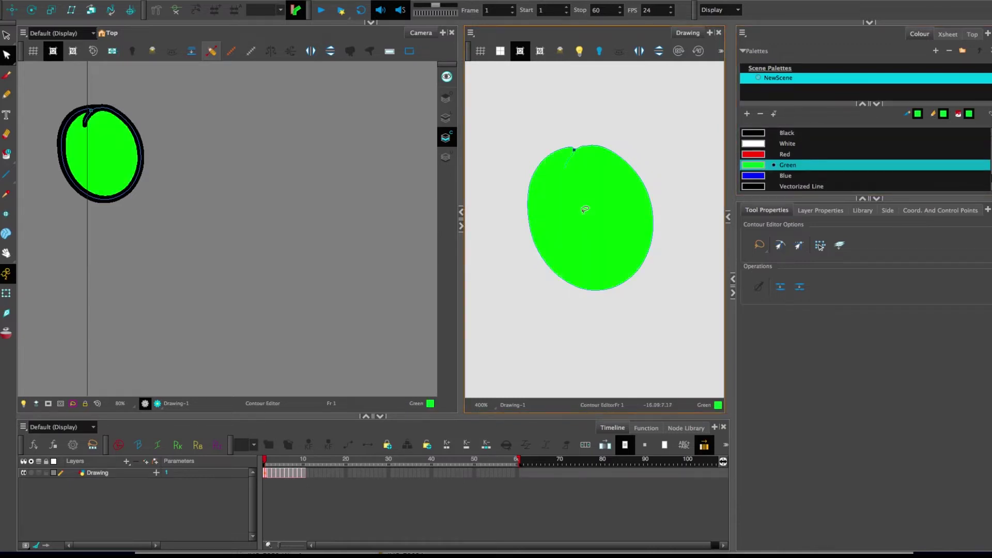
scroll(169, 224, up, 5)
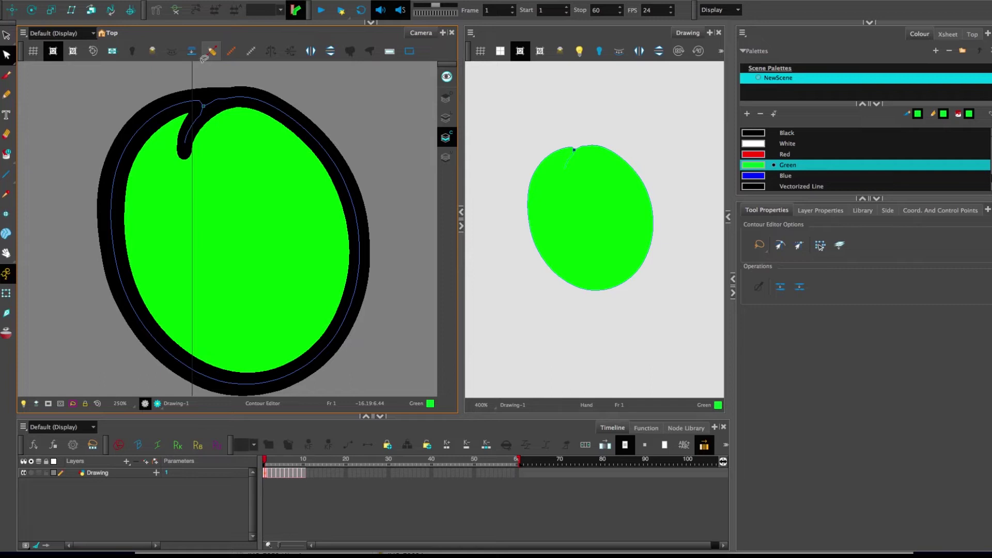
scroll(222, 124, down, 5)
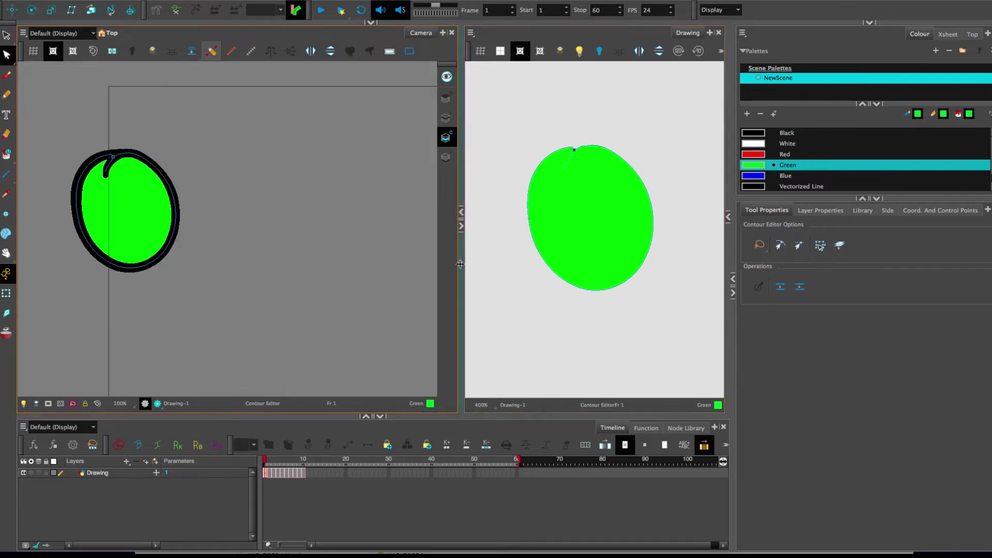
Step: Enlarge the Drawing view and go through the first few frames to check their Colour Art, ending at frame 1
drag(461, 263, 361, 269)
scroll(491, 294, down, 3)
scroll(492, 296, down, 3)
key(period)
key(period)
key(period)
key(comma)
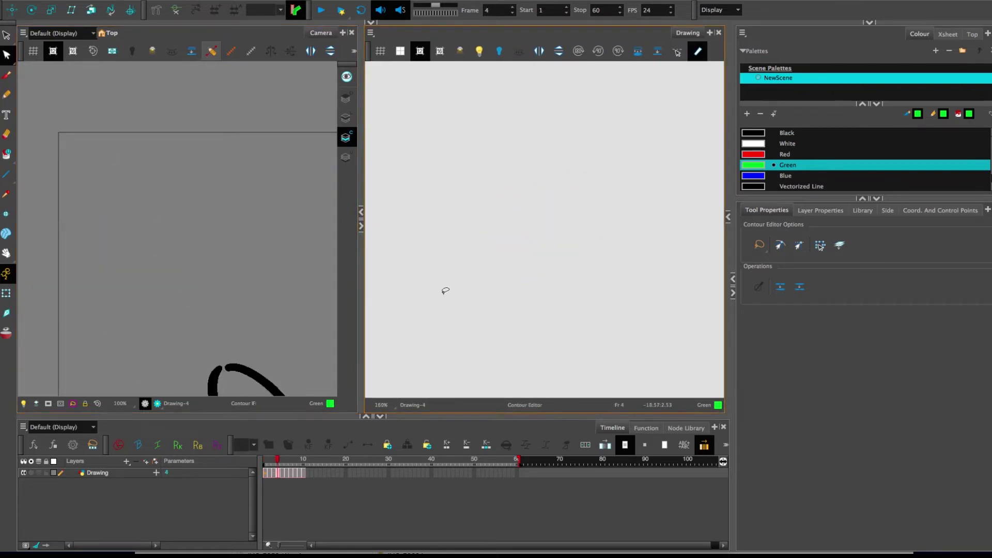
key(comma)
drag(205, 310, 199, 227)
scroll(199, 226, down, 3)
scroll(199, 226, down, 1)
key(period)
key(period)
key(period)
key(comma)
key(comma)
key(comma)
key(comma)
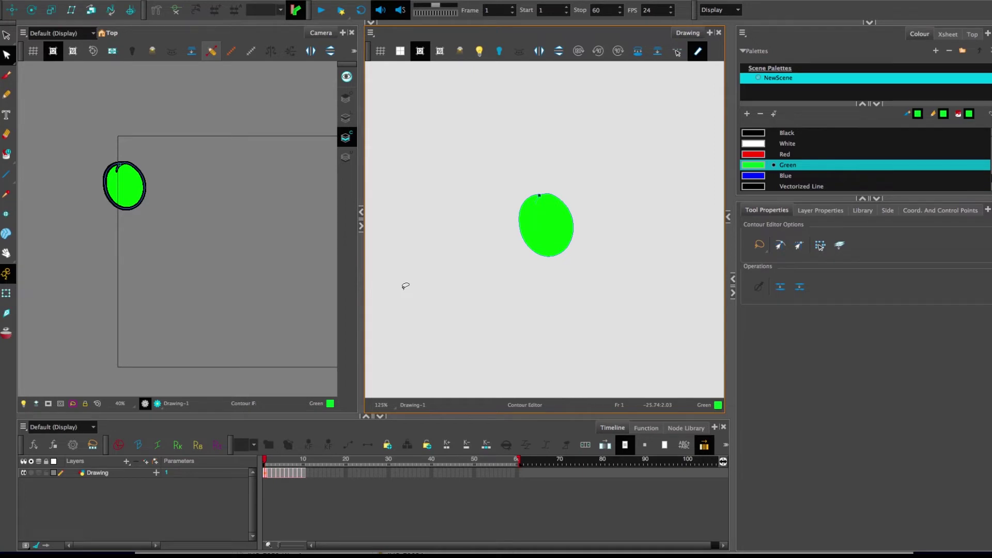
Step: Enable Apply to Multiple Drawings for the Select tool and try selecting the ball on the Line Art layer
click(7, 36)
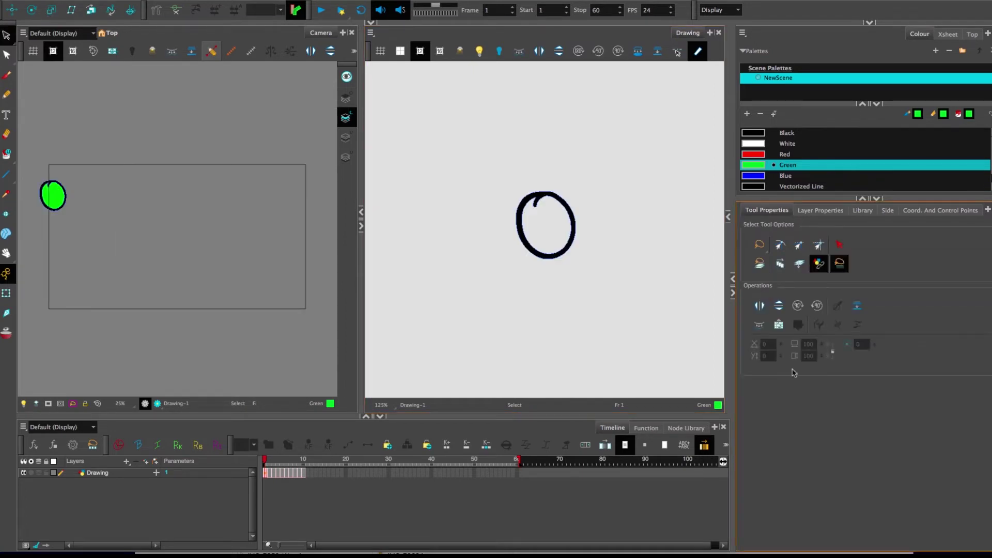
click(781, 265)
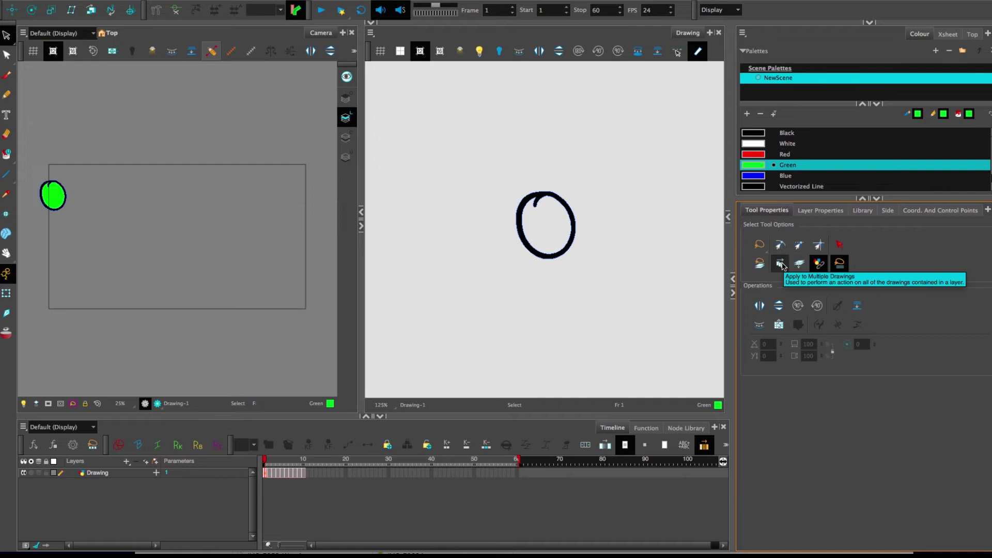
click(782, 264)
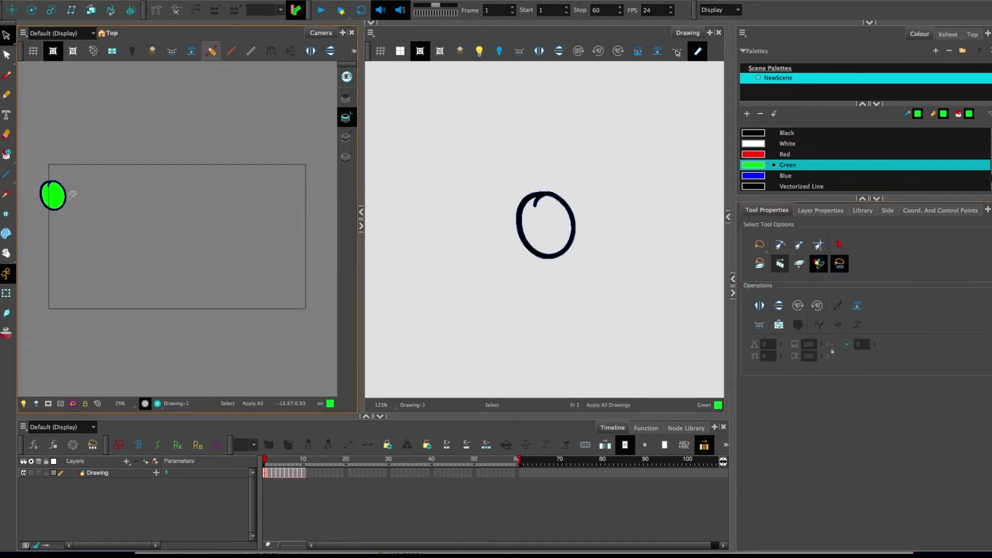
mouse_move(91, 104)
mouse_down()
mouse_move(300, 112)
mouse_move(359, 375)
mouse_move(38, 259)
mouse_up()
click(449, 238)
click(450, 238)
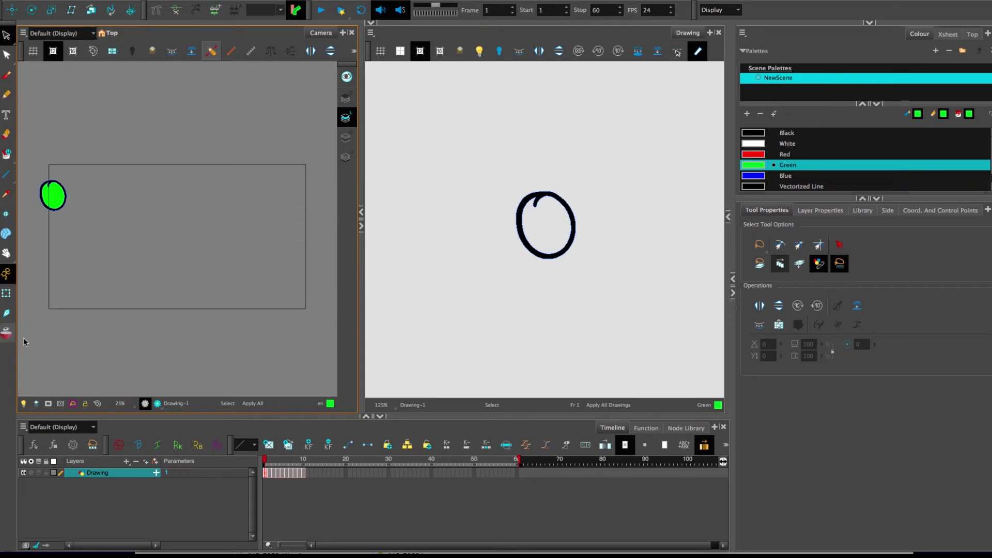
Step: Onion-skin the ball drawings, select their line art with Apply to Multiple Drawings on, and create colour art from it
click(6, 335)
drag(278, 459, 343, 459)
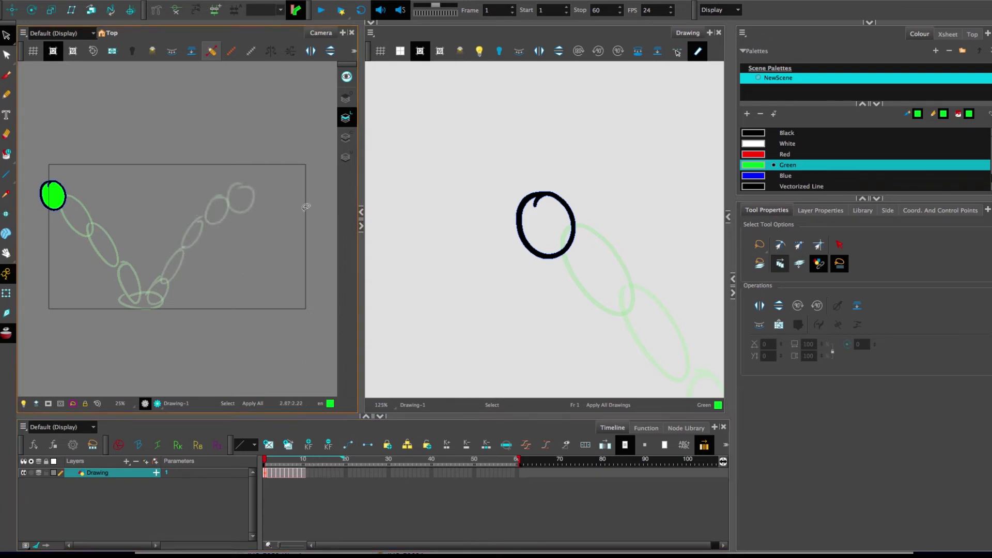
click(781, 267)
mouse_move(207, 334)
mouse_down()
mouse_move(21, 187)
mouse_move(324, 245)
mouse_move(72, 317)
mouse_move(85, 306)
mouse_up()
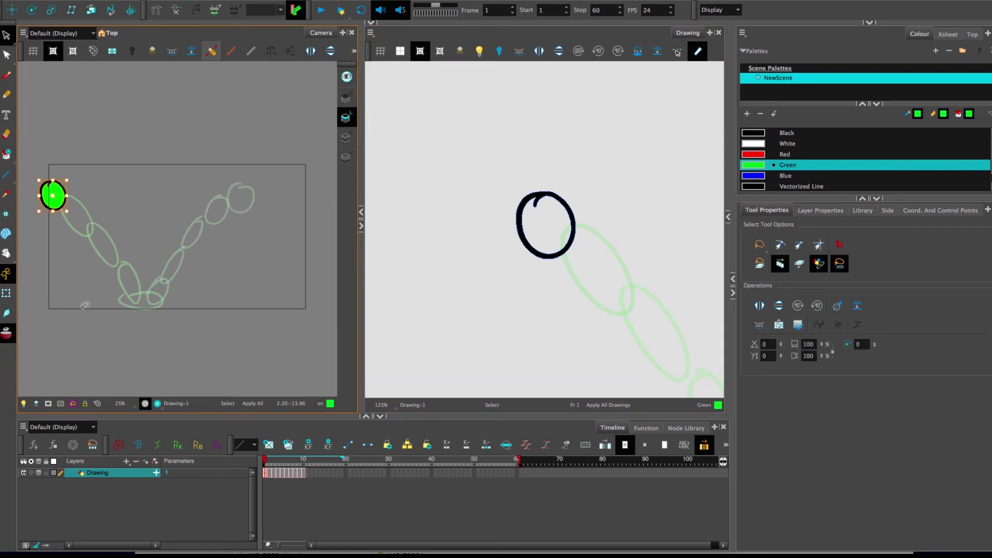
click(760, 328)
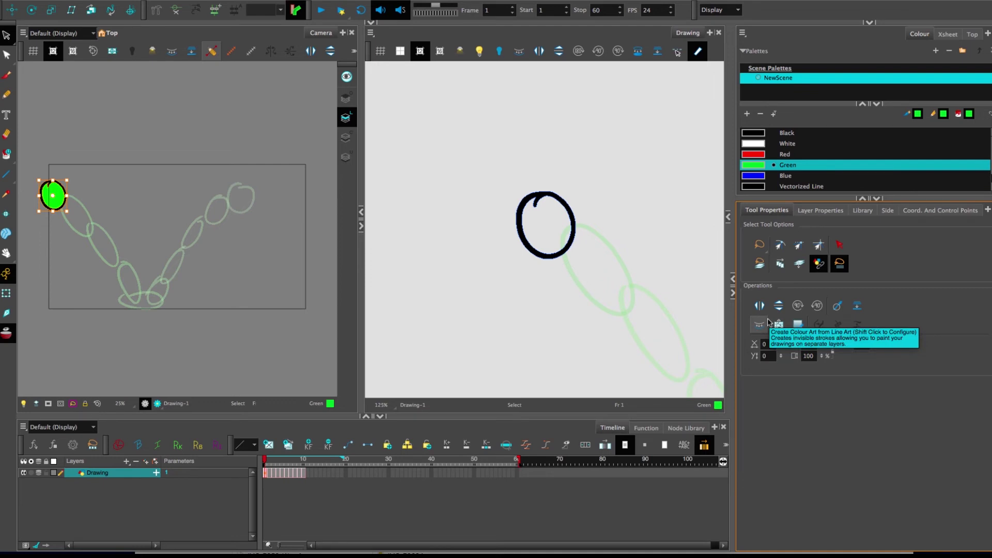
Step: Check the generated Colour Art stroke of the ball in each frame, ending at frame 1
click(351, 137)
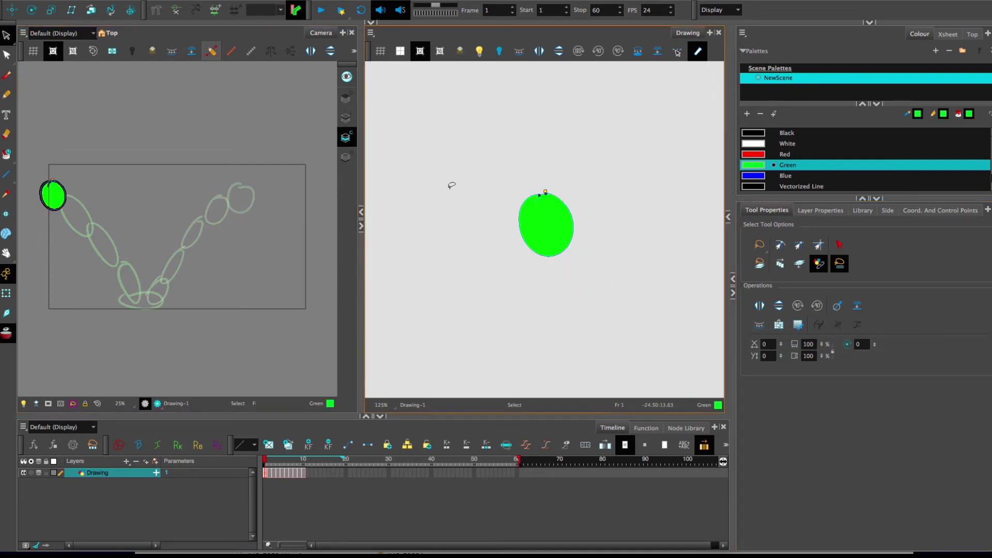
scroll(464, 195, down, 3)
drag(500, 233, 417, 203)
key(2)
key(2)
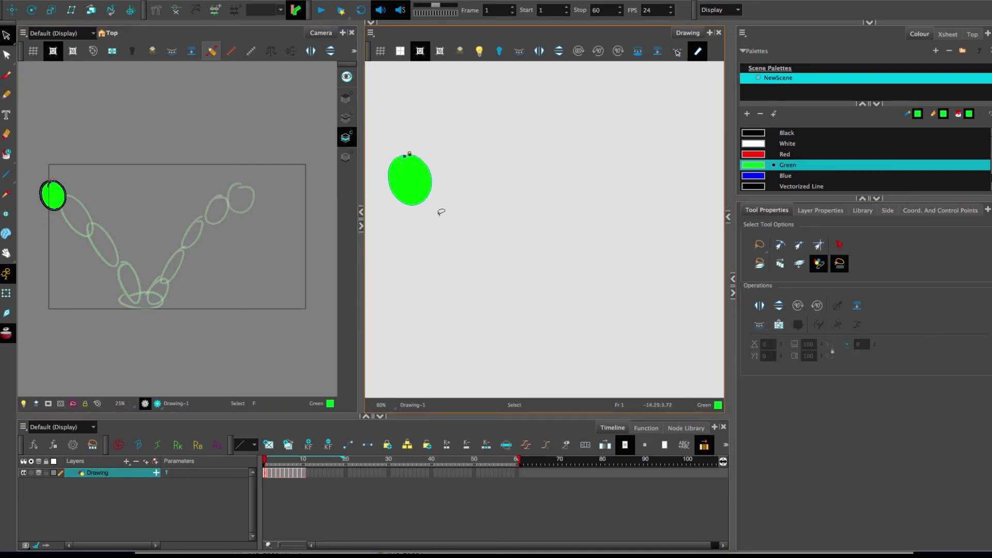
key(1)
key(period)
key(period)
key(period)
key(period)
key(period)
key(period)
key(period)
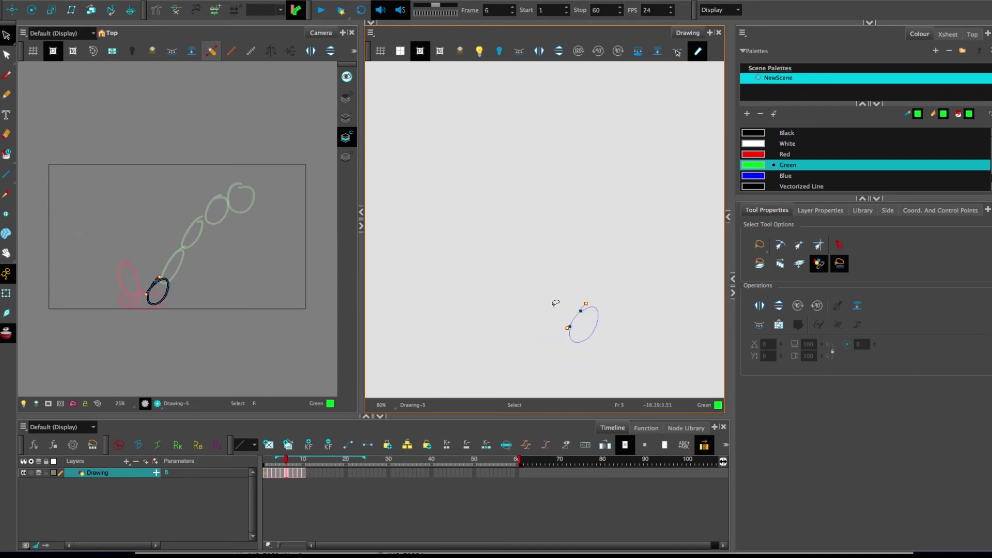
drag(618, 259, 569, 261)
key(1)
key(period)
key(period)
key(period)
key(period)
key(comma)
key(comma)
key(comma)
key(comma)
key(comma)
key(comma)
key(comma)
key(comma)
key(comma)
key(comma)
key(comma)
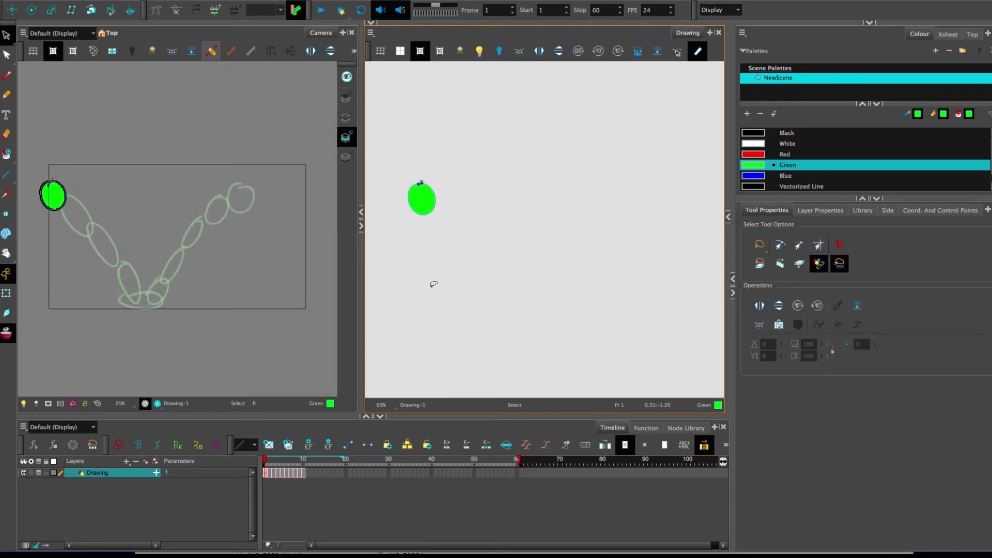
Step: Paint the ball shapes in frames 2 to 4 Green on the Colour Art layer
key(alt+i)
key(period)
key(period)
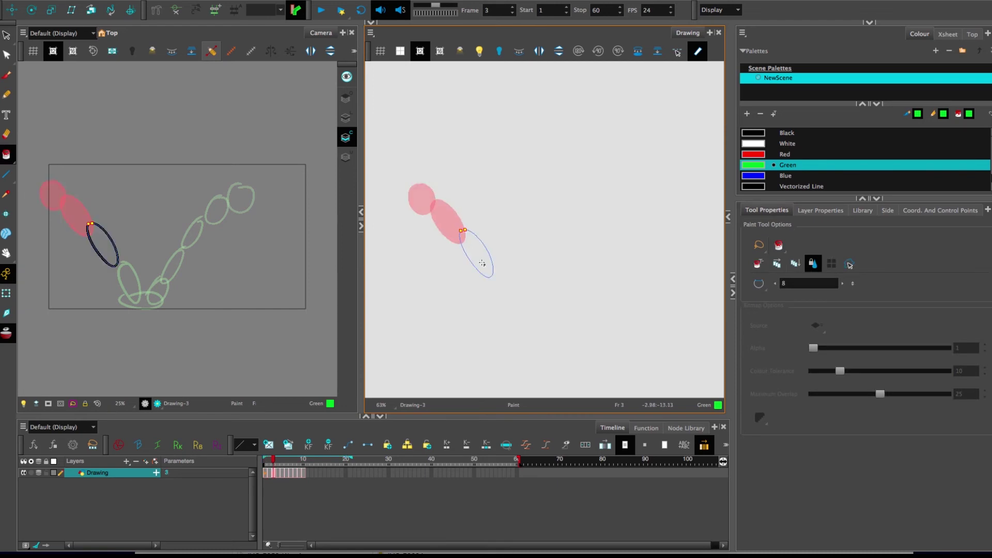
key(period)
click(505, 281)
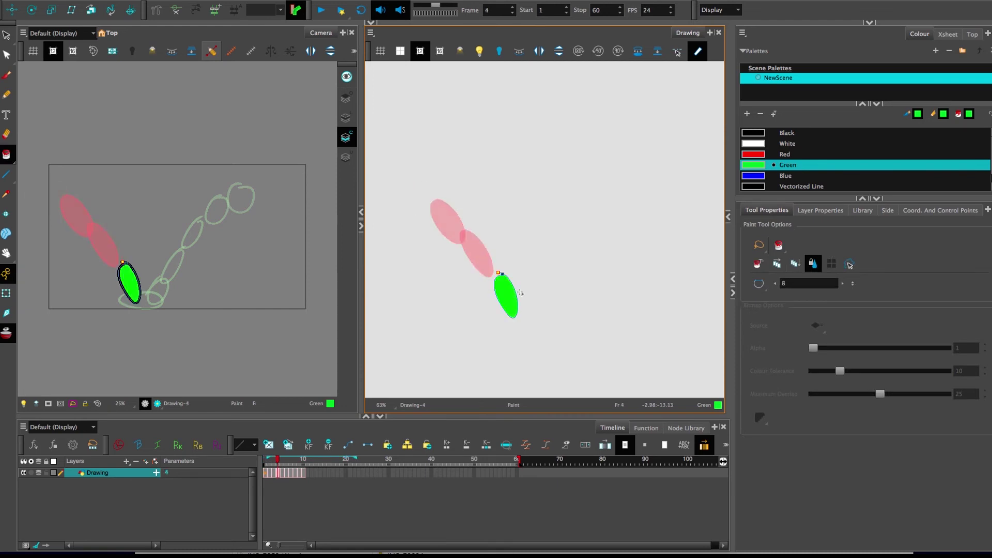
Step: Return to frame 1, enable Apply to Multiple Drawings for the Paint tool, and paint the balls Green across the drawings on the Colour Art layer
key(comma)
key(comma)
key(comma)
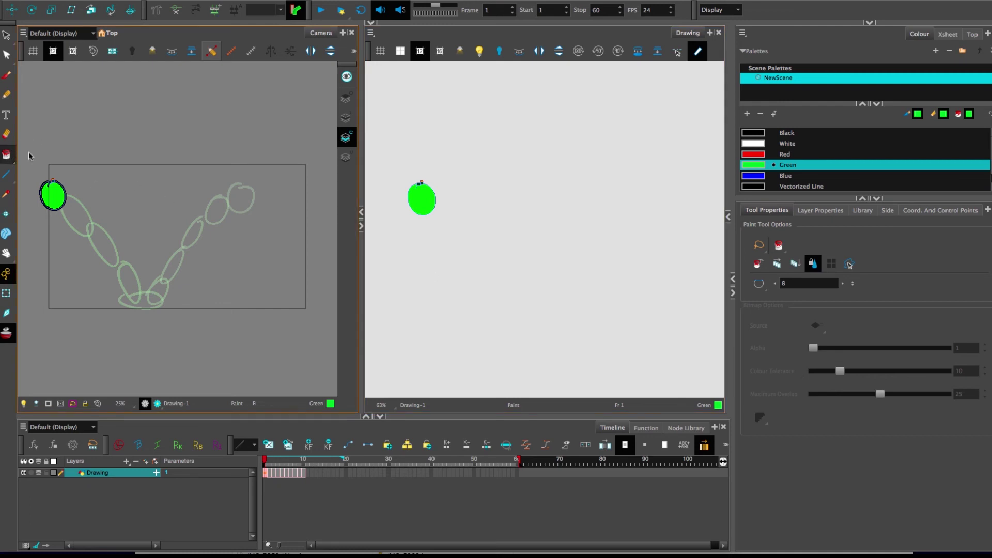
click(778, 262)
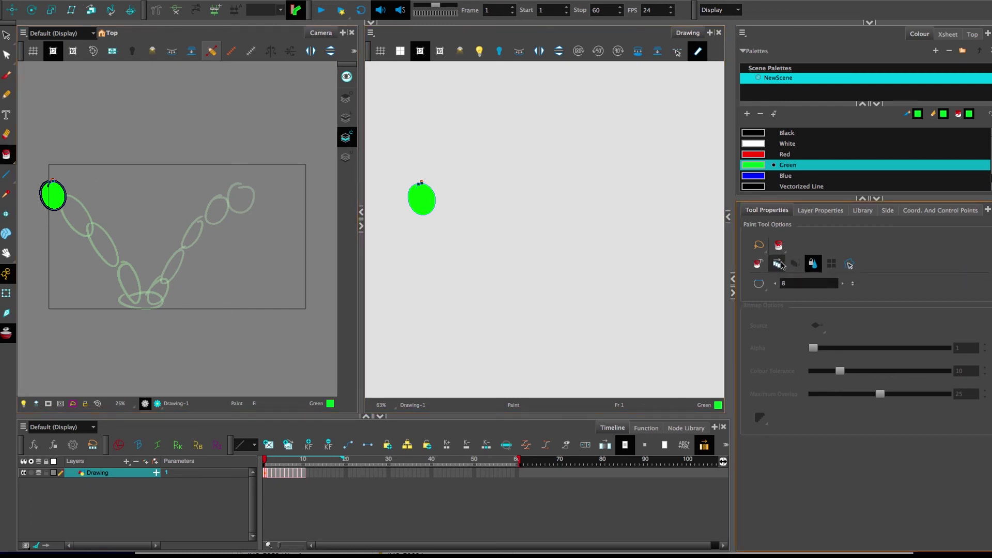
click(348, 137)
mouse_move(215, 349)
mouse_down()
mouse_move(45, 306)
mouse_move(114, 117)
mouse_move(288, 281)
mouse_move(57, 279)
mouse_up()
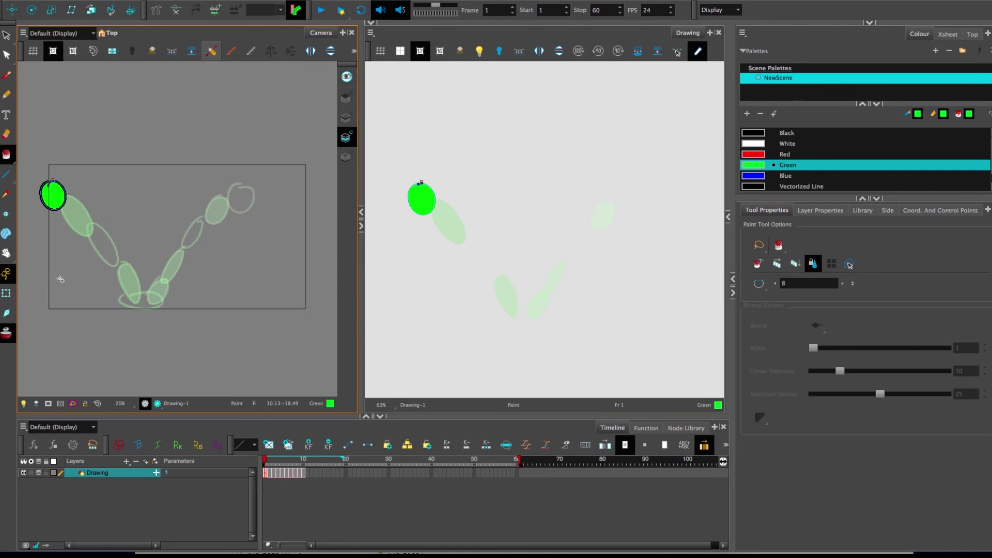
Step: Check the ball's fill in the drawings after frame 1 and examine the ends of the ball's outline in frame 8 up close
key(period)
key(period)
key(period)
key(period)
key(period)
key(period)
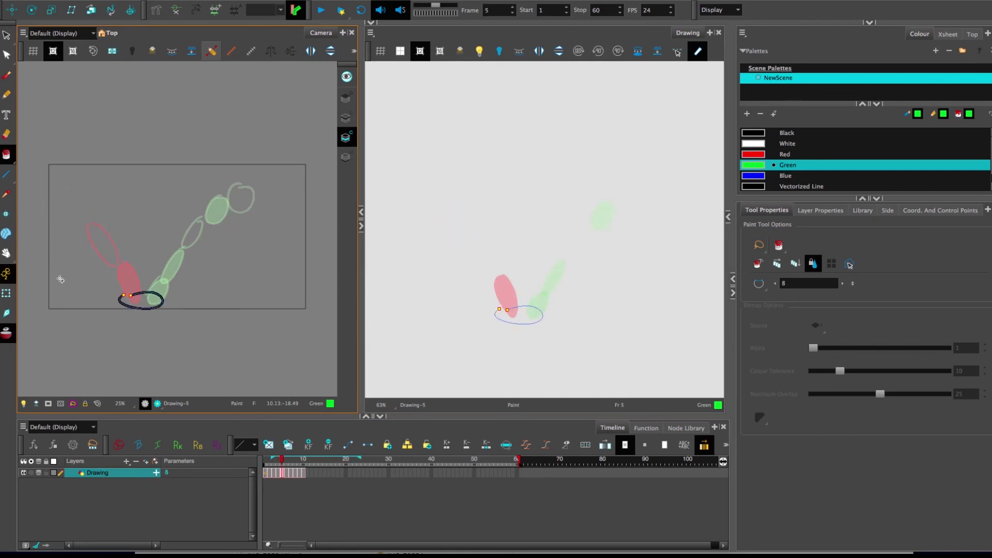
key(period)
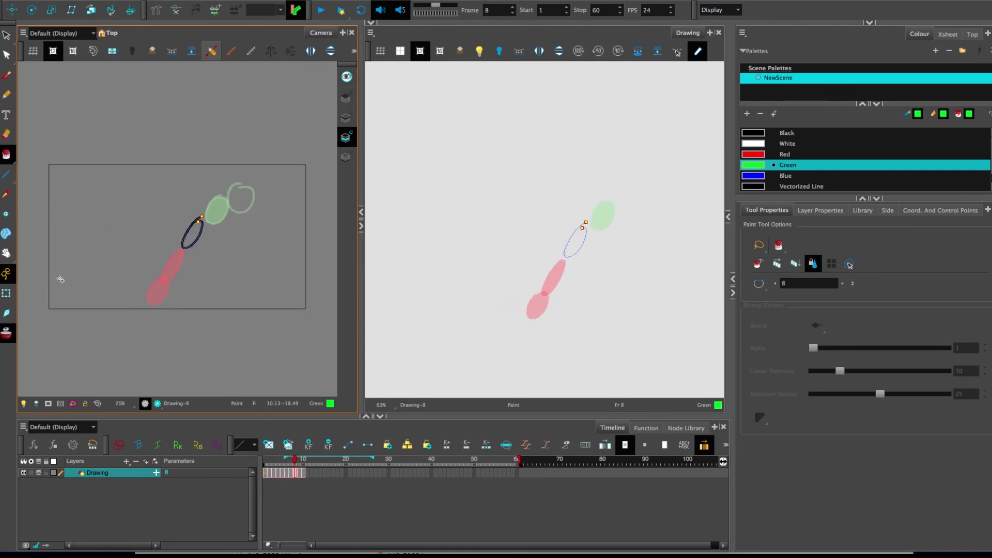
key(2)
key(2)
key(2)
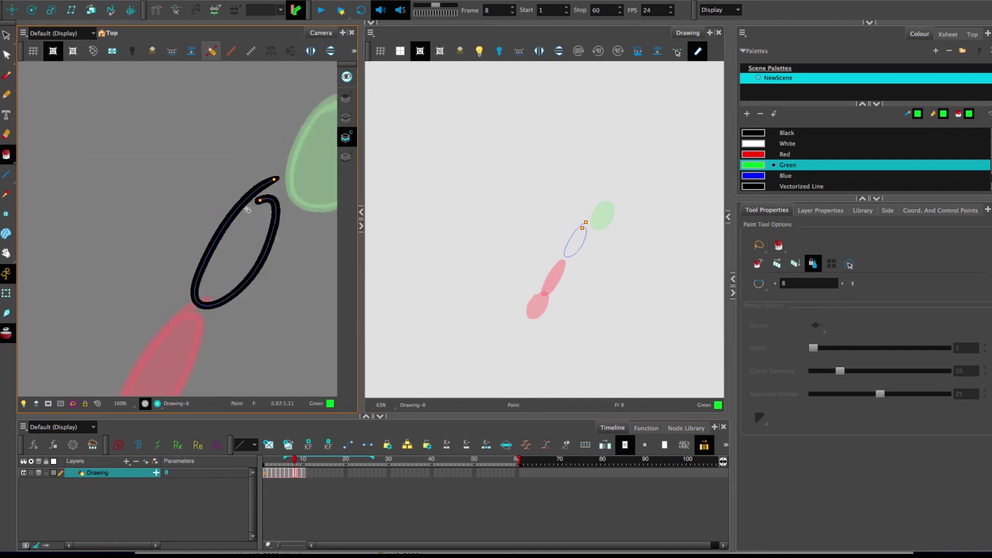
scroll(510, 284, up, 1)
key(comma)
key(period)
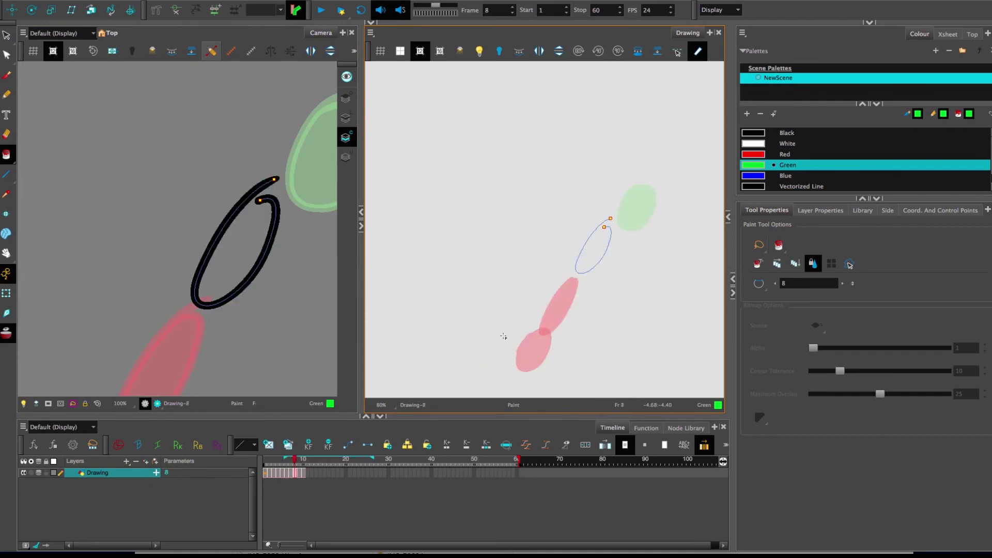
Step: Go back to frame 3 and turn off onion skinning
scroll(504, 336, down, 2)
key(comma)
key(comma)
key(comma)
key(comma)
key(comma)
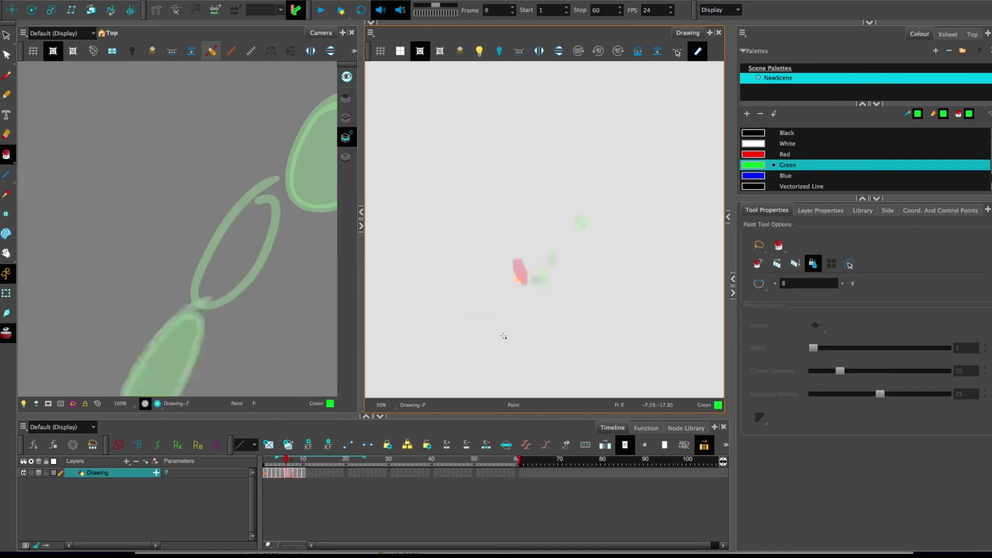
click(6, 334)
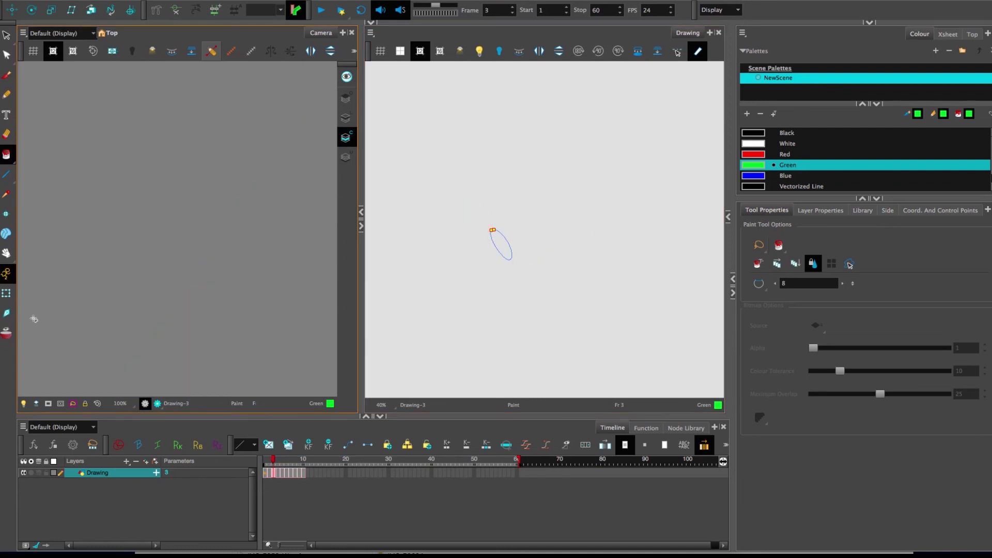